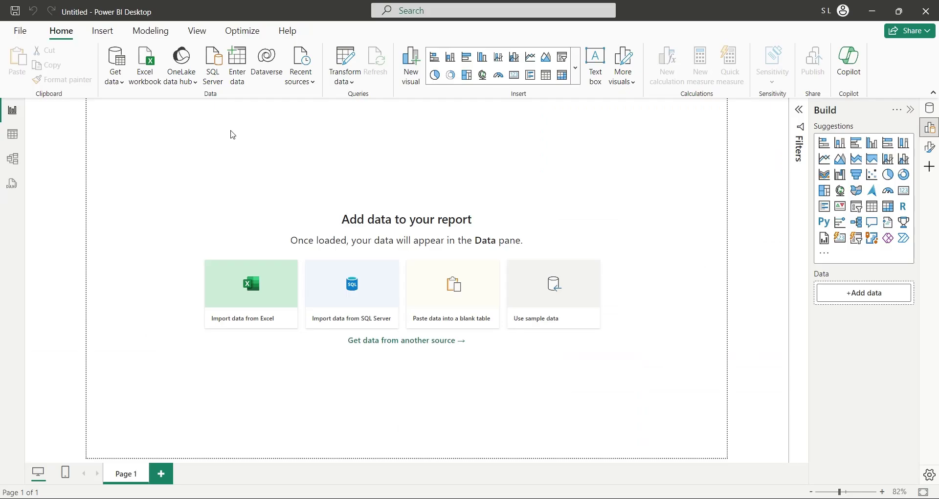
Step: Open the SQL Server database dialog, expand its Advanced options, and move it higher on screen
left_click(211, 79)
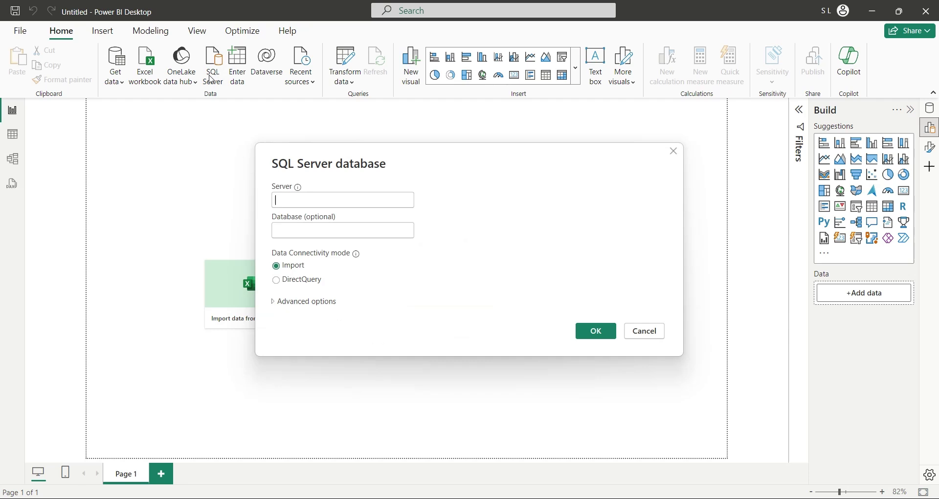
left_click(286, 302)
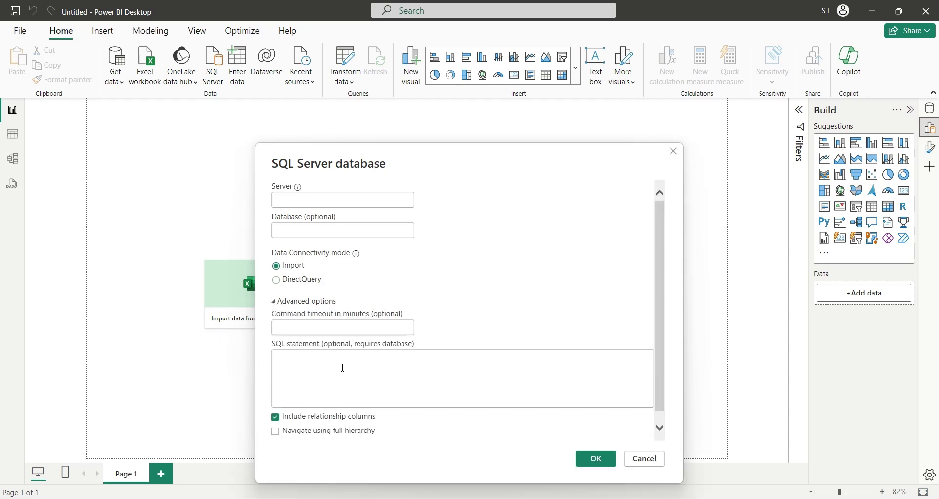
left_click_drag(335, 163, 275, 123)
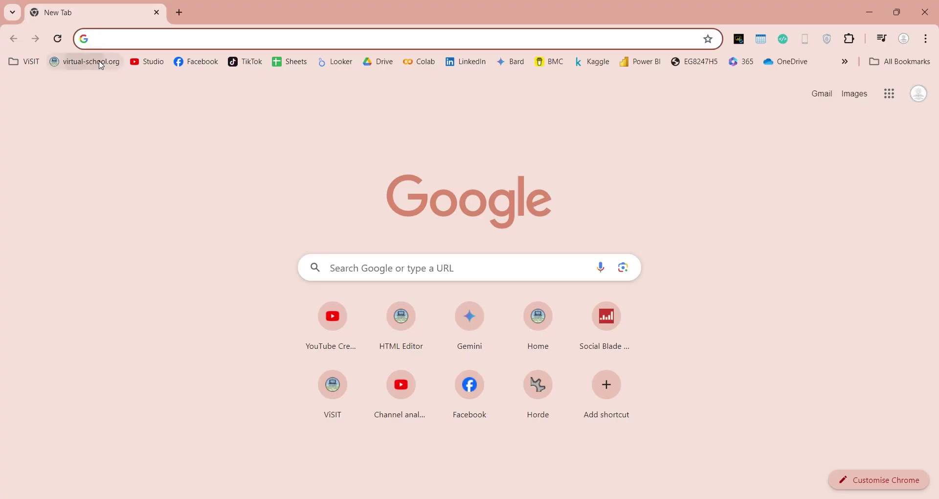
Step: Open the virtual-school.org SQL Datasets page and select server address 66.165.248.146
left_click(102, 64)
scroll(128, 336, "down", 3)
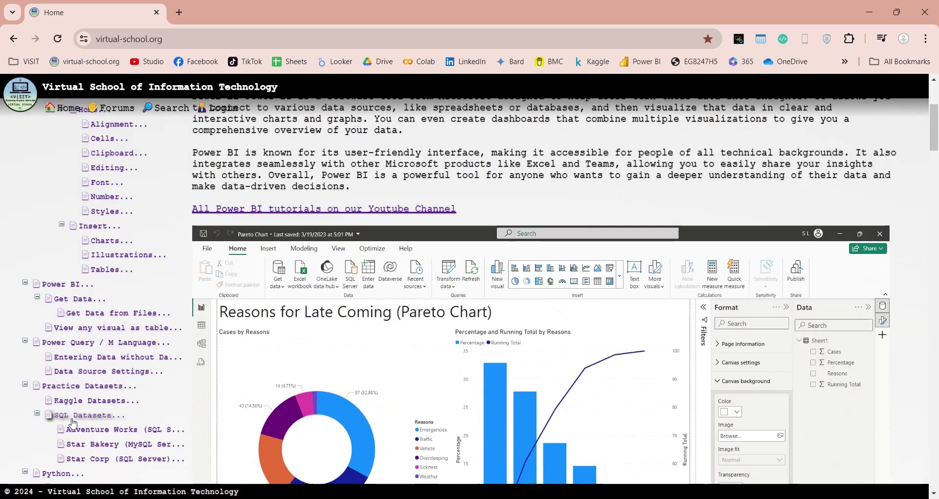
left_click(73, 420)
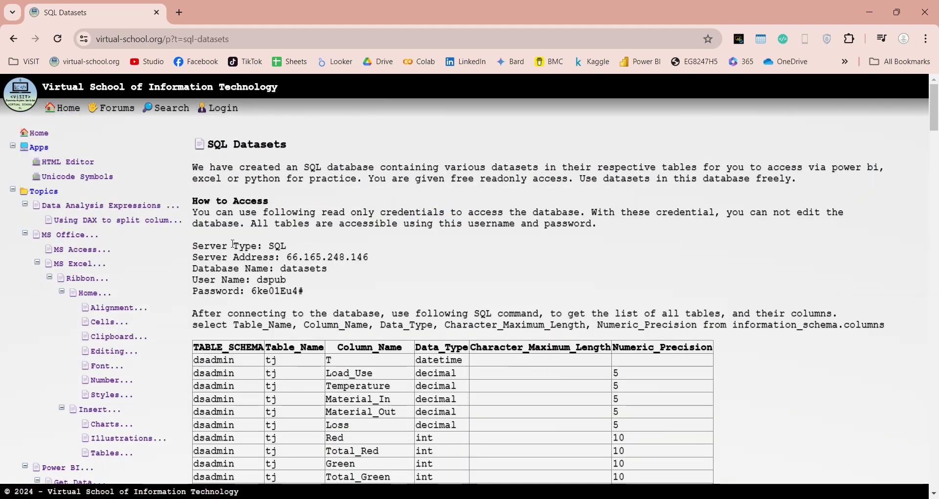
left_click_drag(287, 258, 394, 264)
key("ctrl+c")
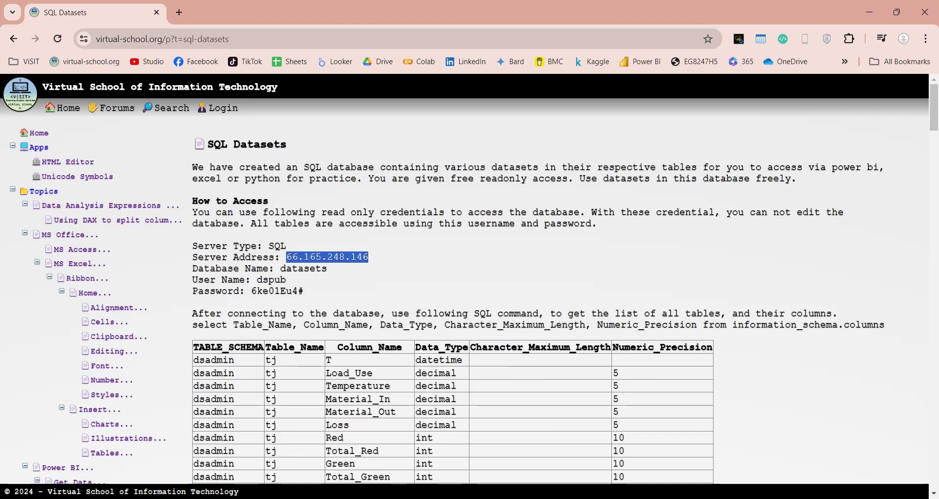
Step: Enter server 66.165.248.146 and database 'datasets' in the connection, using DirectQuery mode
key("alt+Tab")
left_click(242, 169)
key("ctrl+v")
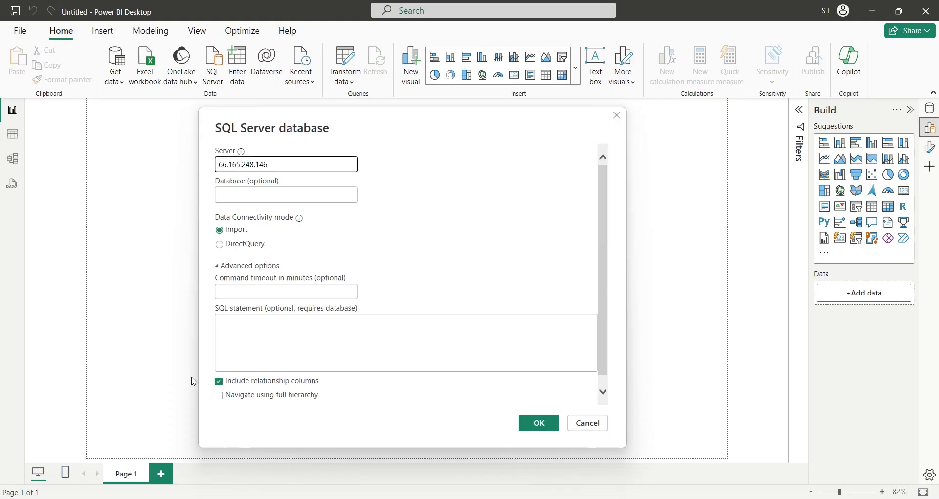
key("alt+Tab")
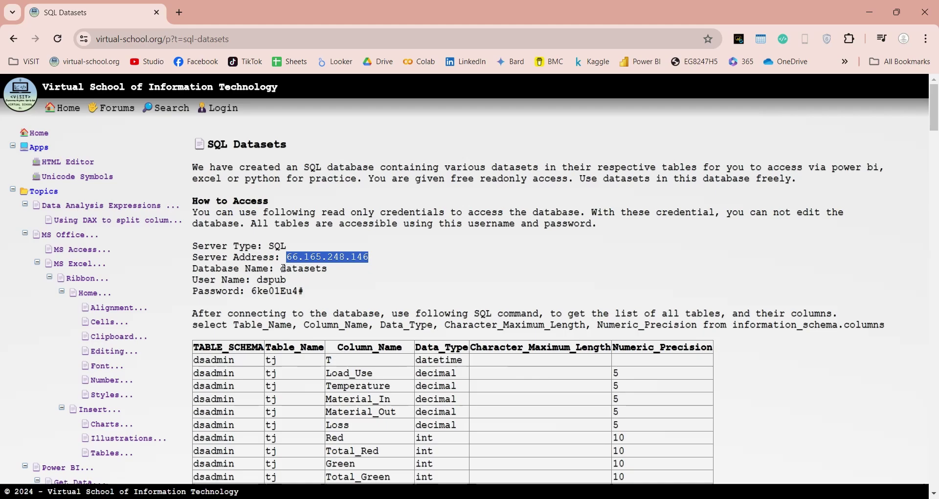
left_click_drag(282, 268, 365, 271)
key("ctrl+c")
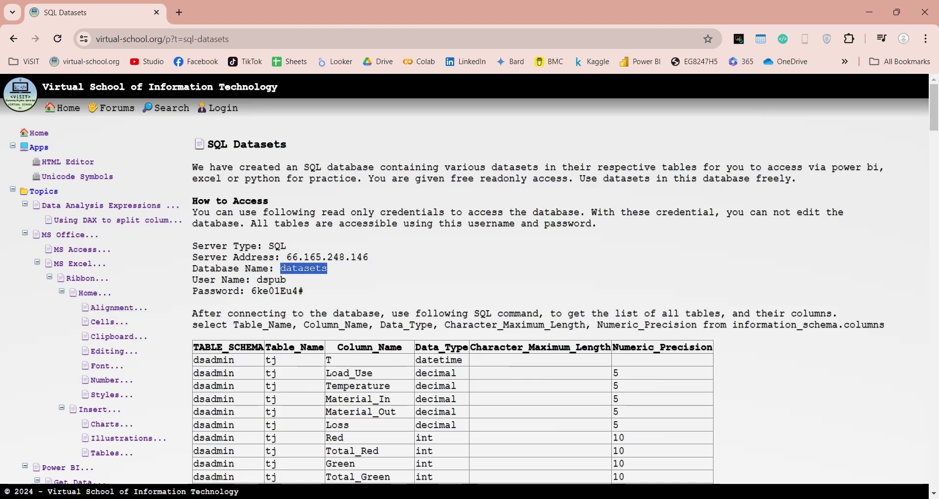
key("alt+Tab")
left_click(275, 196)
key("ctrl+v")
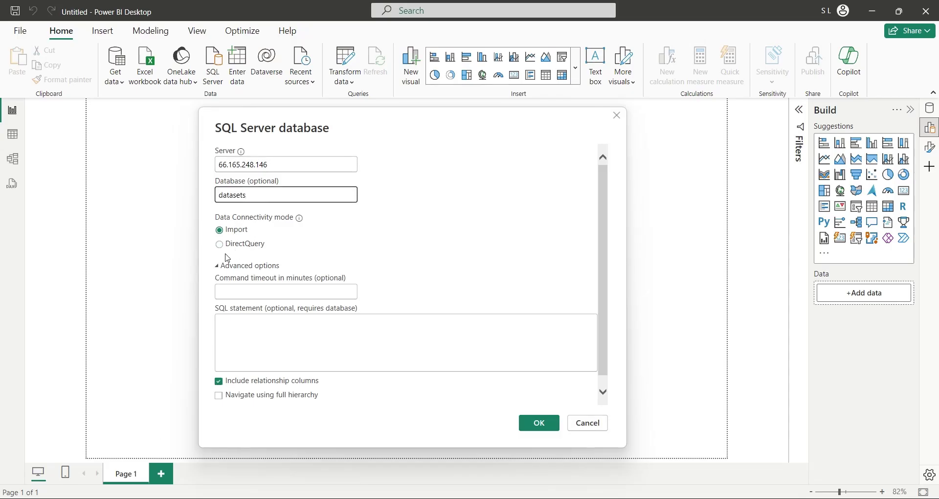
left_click(237, 247)
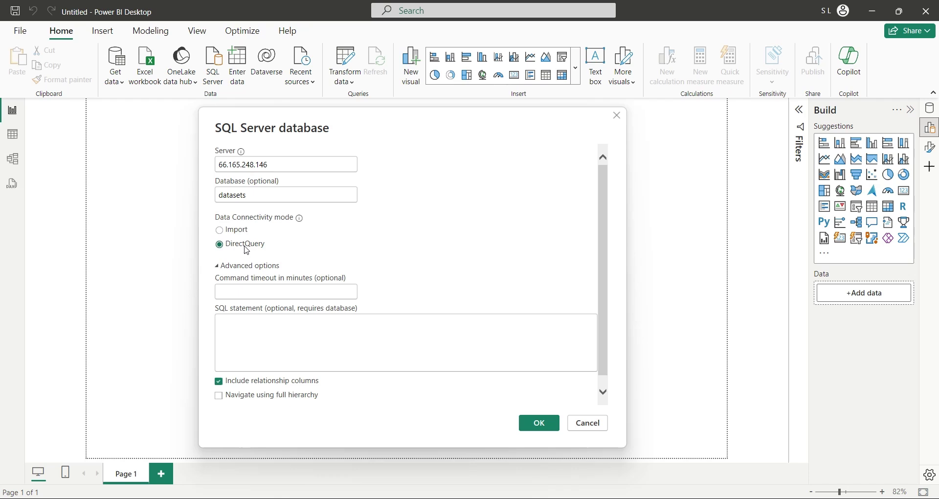
Step: Begin the SQL statement with 'select * fro' and find the table name on the web page
left_click(267, 336)
type("select")
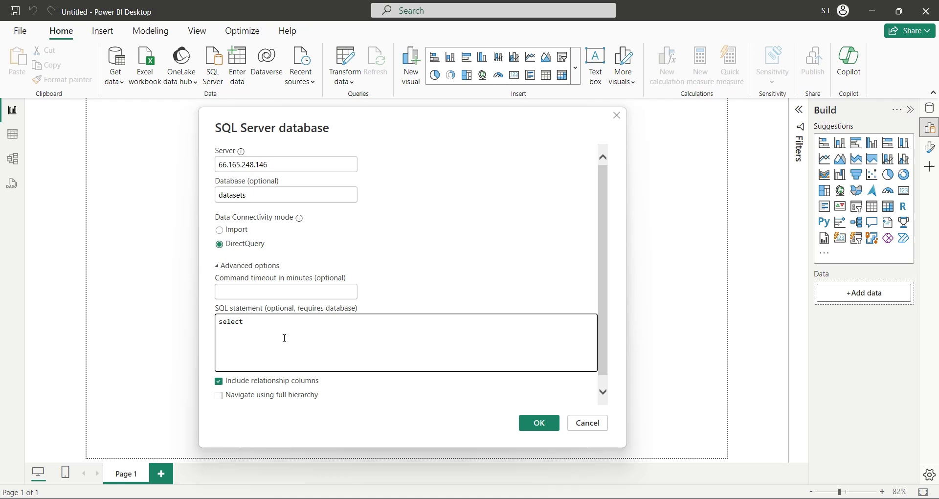
type(" * from")
key("alt+Tab")
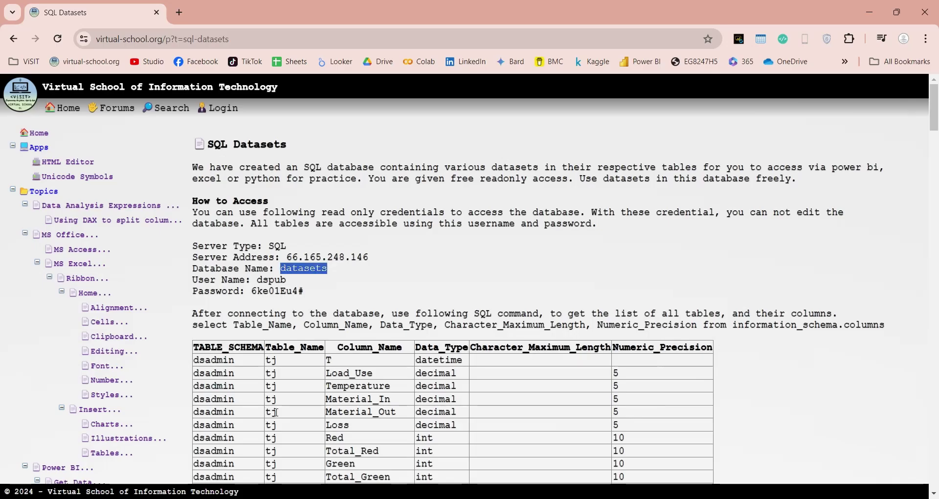
scroll(280, 412, "down", 5)
scroll(280, 411, "down", 1)
left_click_drag(282, 284, 271, 297)
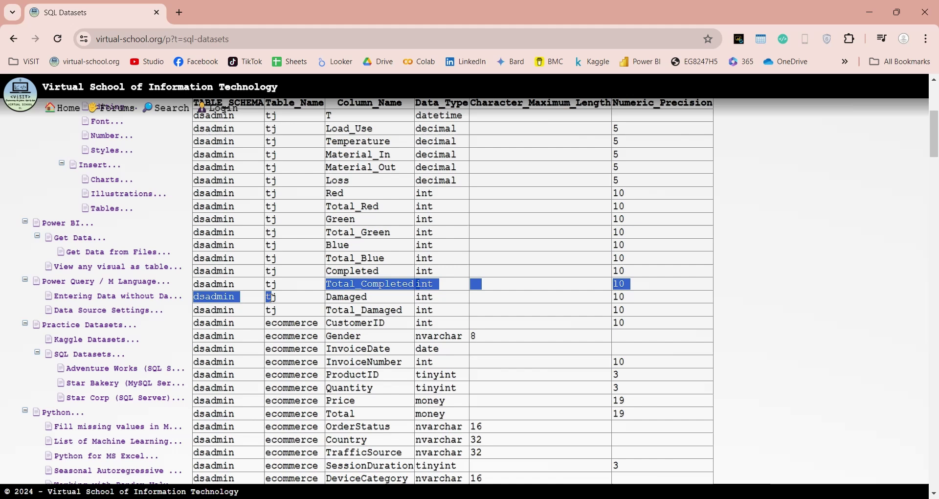
left_click(272, 342)
Step: Complete the query as select * from ecommerce where country = 'United States'
double_click(283, 324)
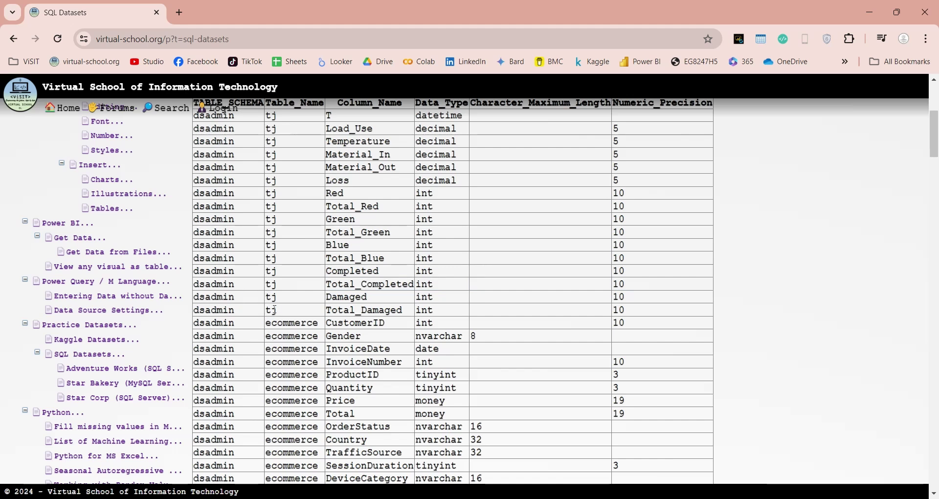
left_click(282, 328)
double_click(283, 324)
key("ctrl+c")
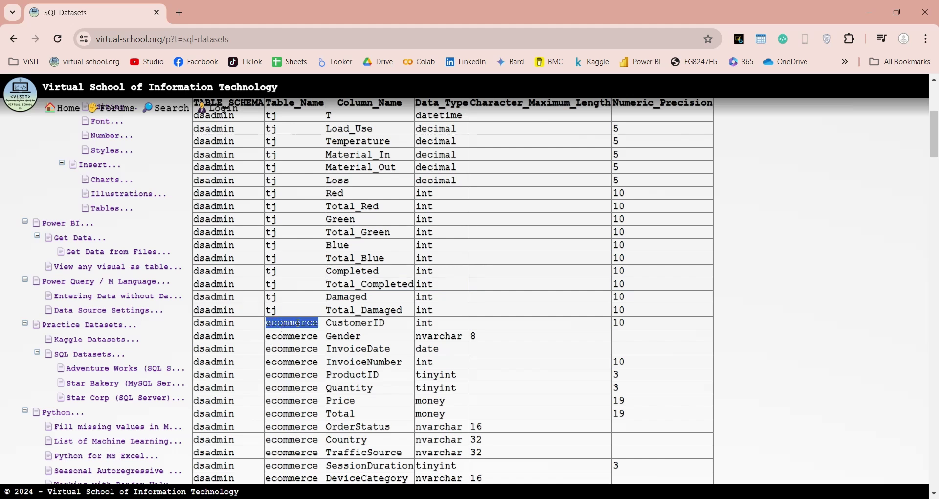
key("alt+Tab")
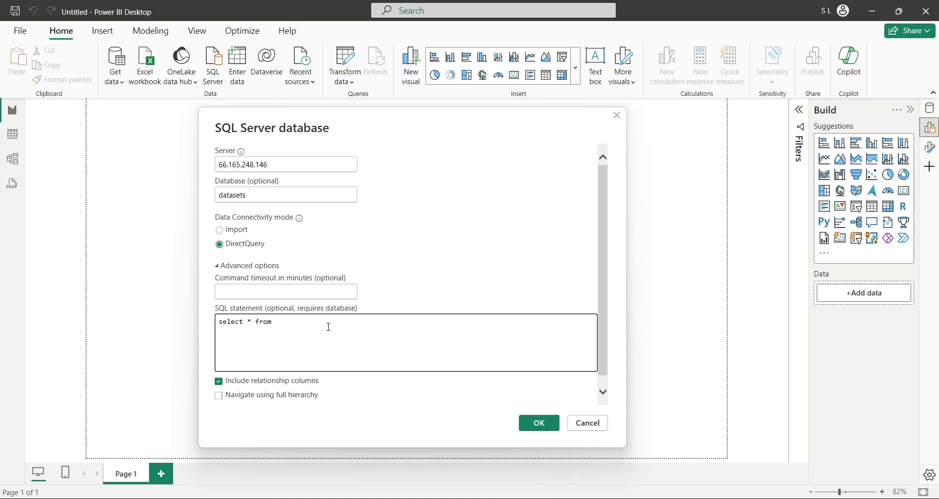
key("ctrl+v")
type("where country = ")
type("'U")
type("nited ")
type("States")
Step: After the invalid-object error, qualify the query's table as dsadmin.ecommerce
left_click(537, 433)
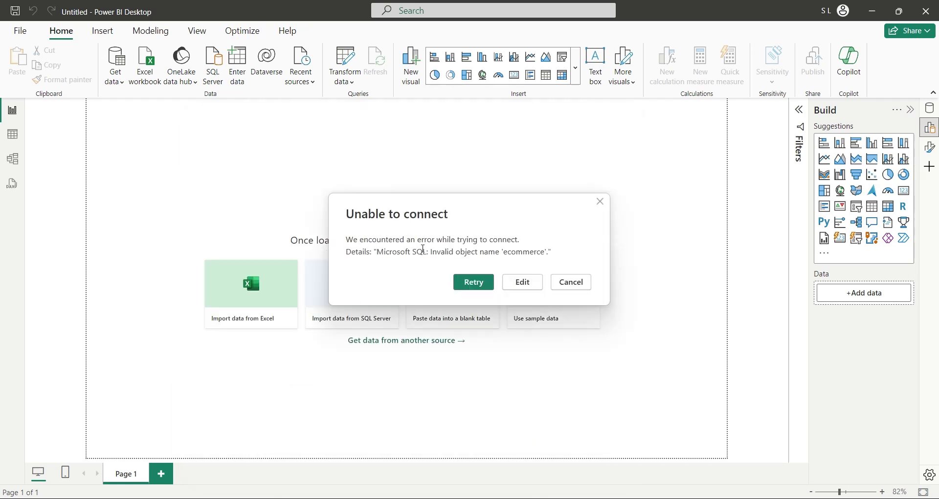
left_click(533, 285)
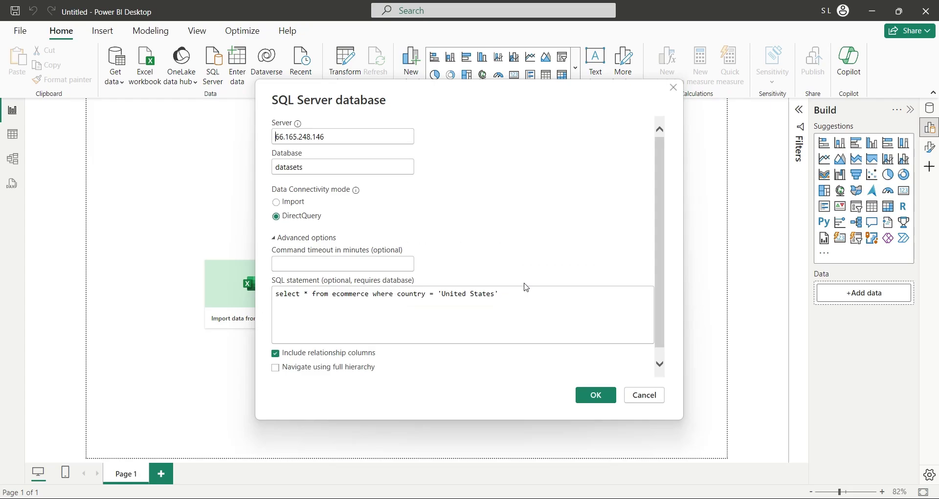
key("alt+Tab")
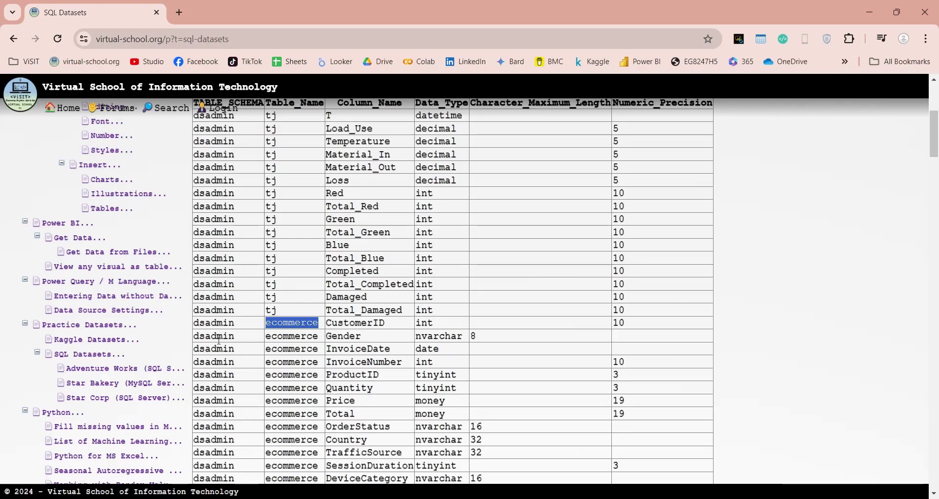
double_click(214, 323)
key("ctrl+c")
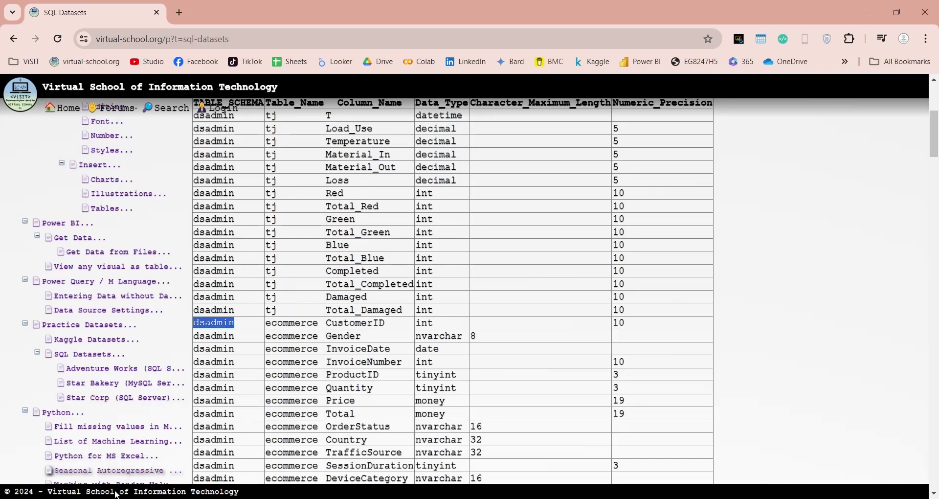
key("alt+Tab")
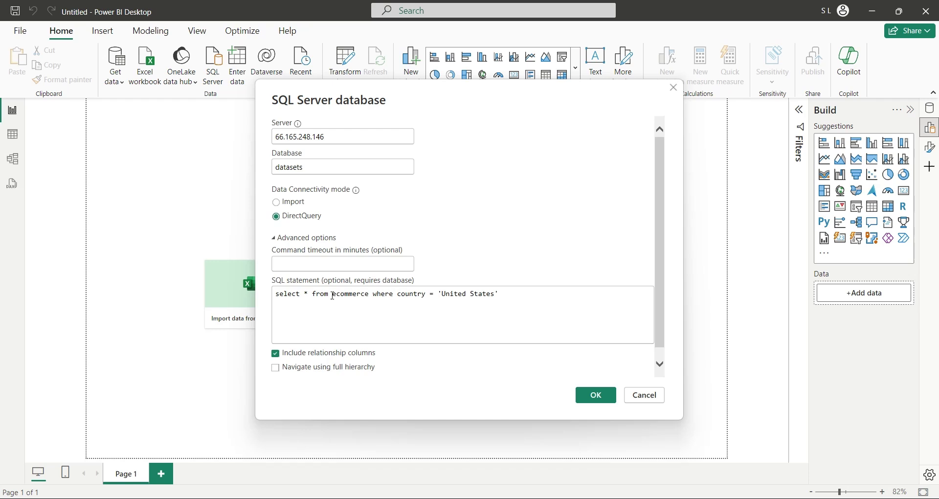
left_click(333, 296)
key("ctrl+v")
type(".")
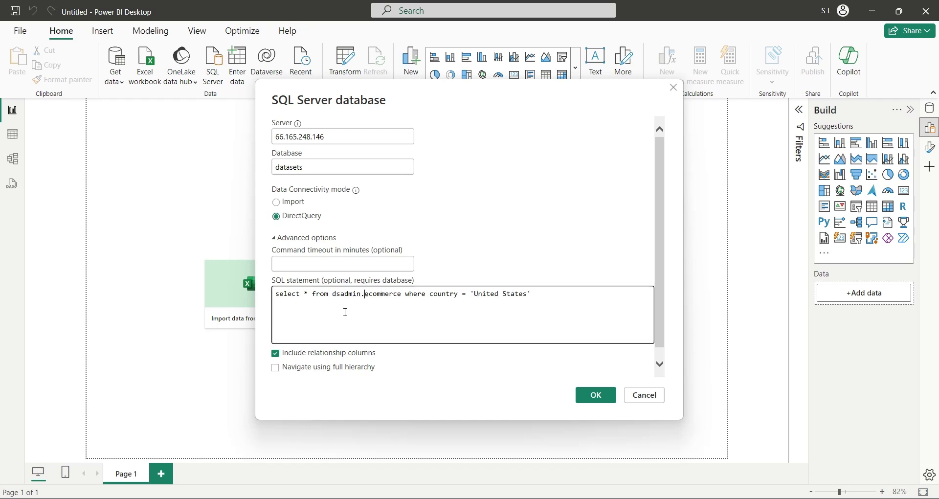
left_click_drag(333, 295, 404, 296)
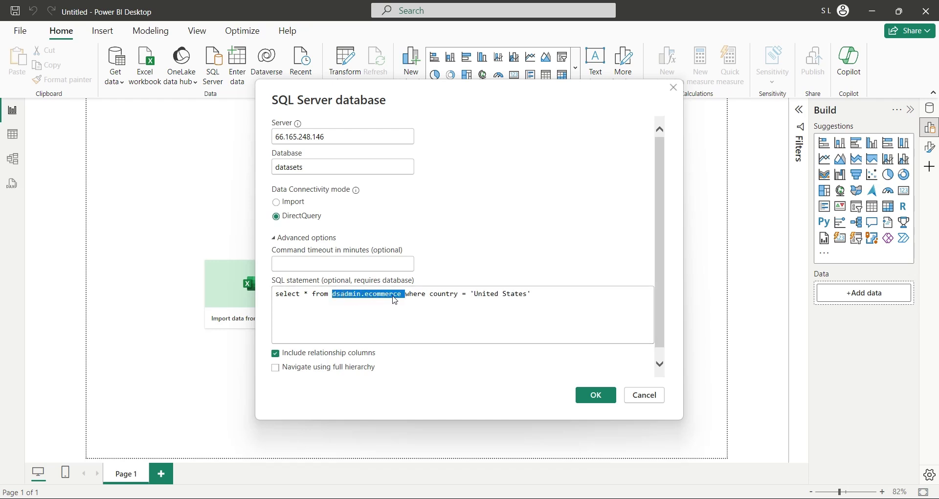
Step: Run the query and scroll the United States preview over to the Sales column and back
left_click(596, 395)
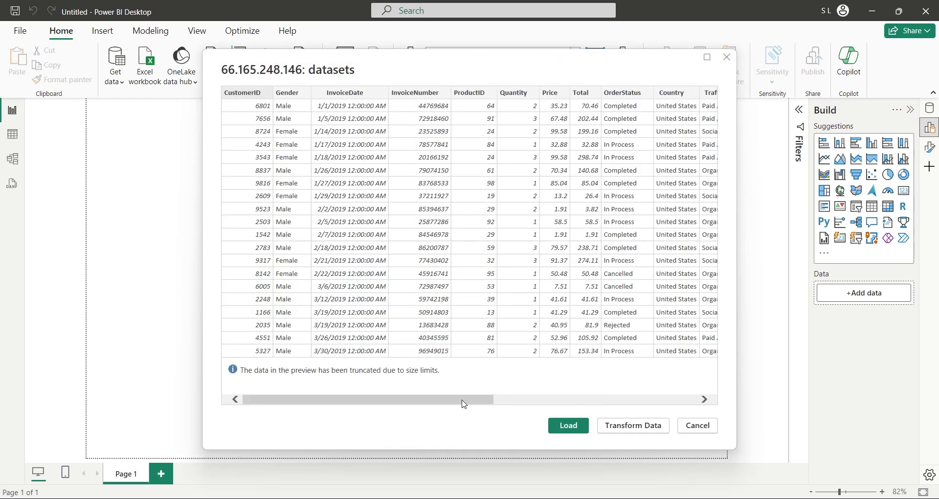
left_click_drag(463, 404, 675, 407)
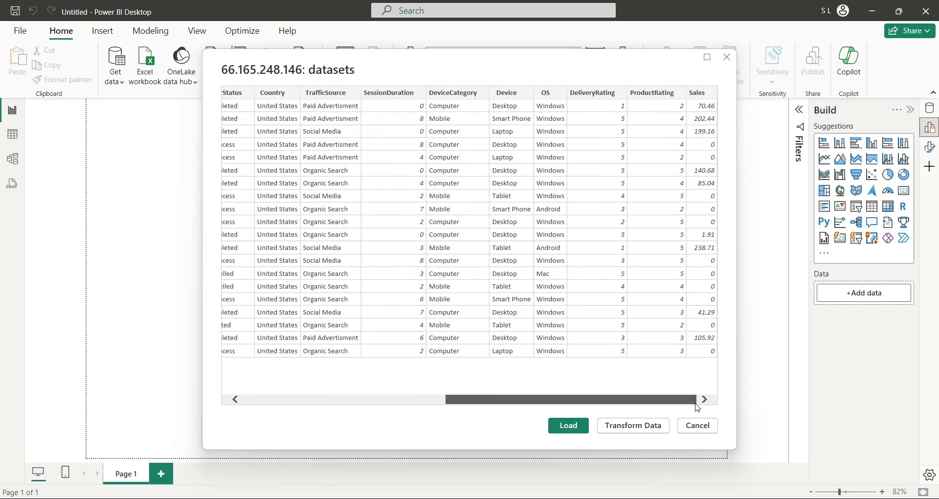
left_click_drag(688, 405, 442, 408)
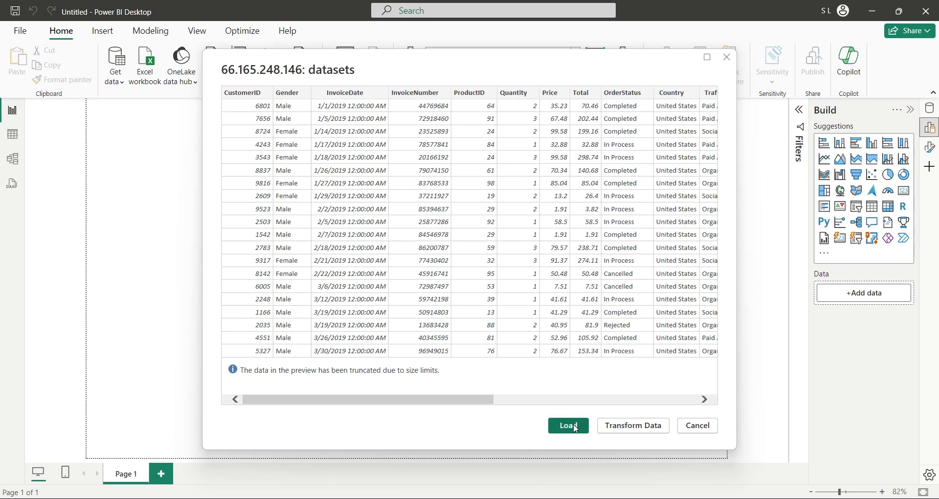
Step: Load Query1 and add a 'Sales by Select Countries' title text box at font size 24
left_click(569, 426)
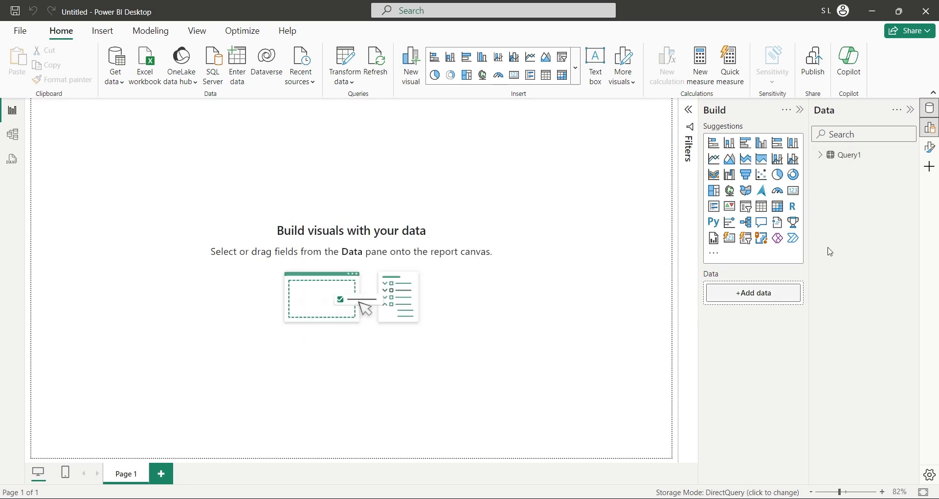
left_click(820, 155)
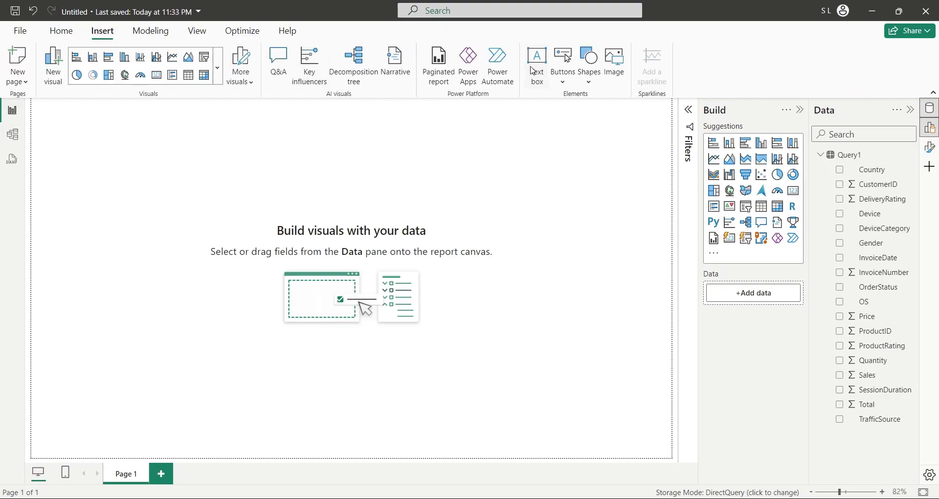
left_click(538, 66)
type("Sales by Selec")
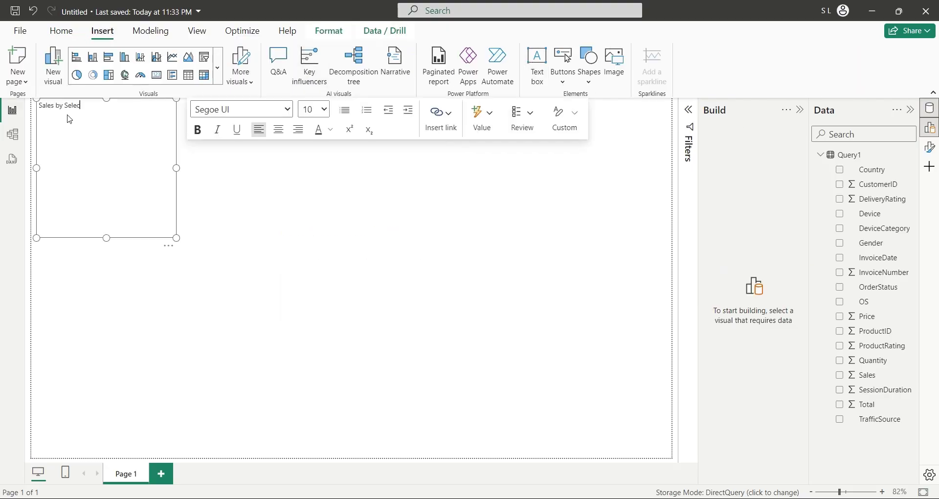
type("t Countries")
key("ctrl+a")
left_click(315, 110)
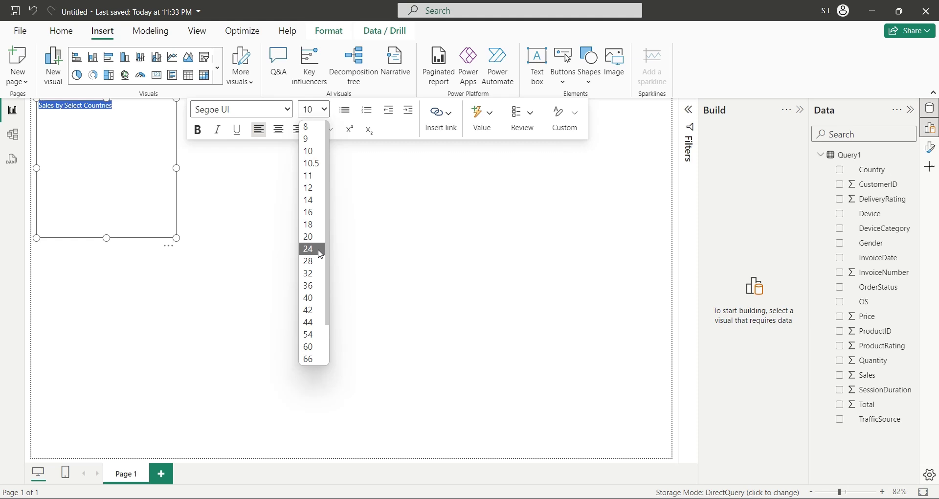
left_click(310, 245)
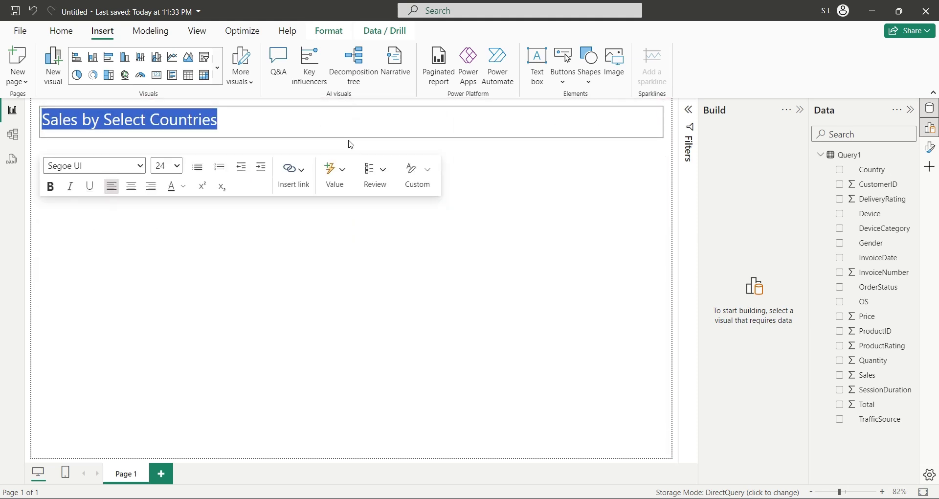
left_click(362, 147)
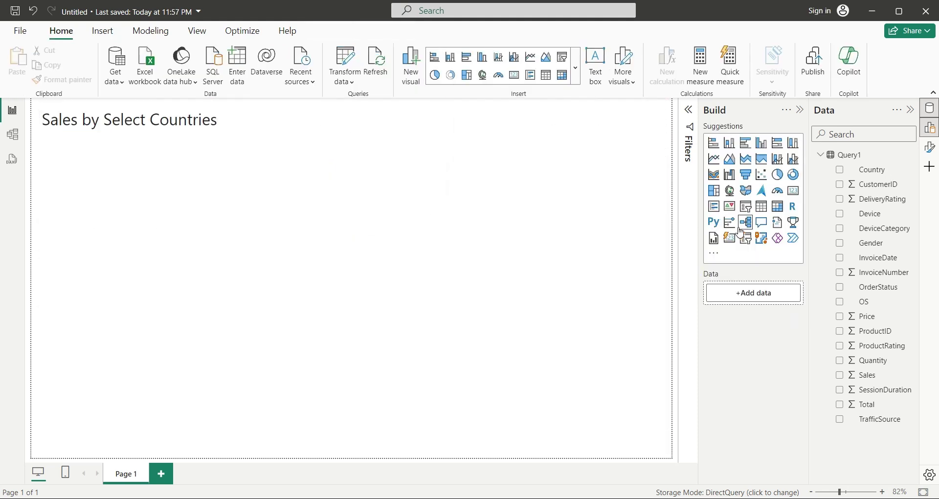
Step: Add a page-filling Map with Country as Location and Sales as Bubble size
left_click(730, 191)
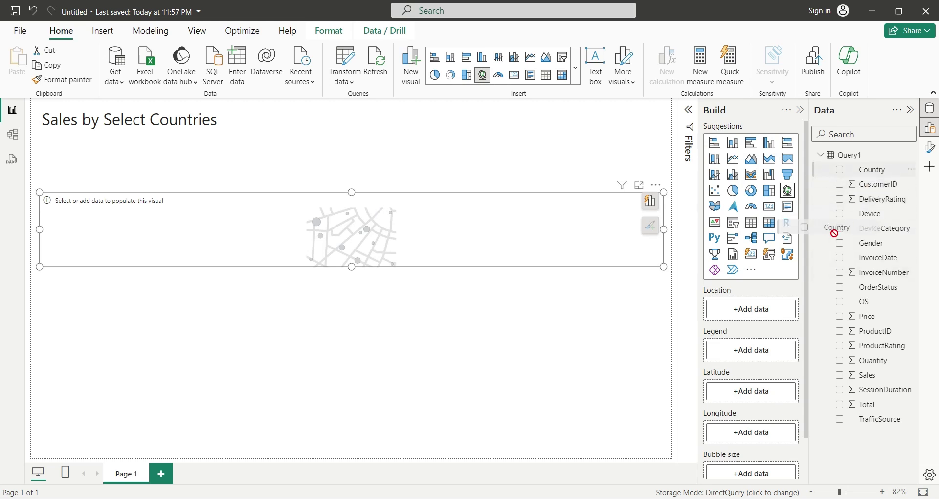
left_click_drag(877, 178, 748, 308)
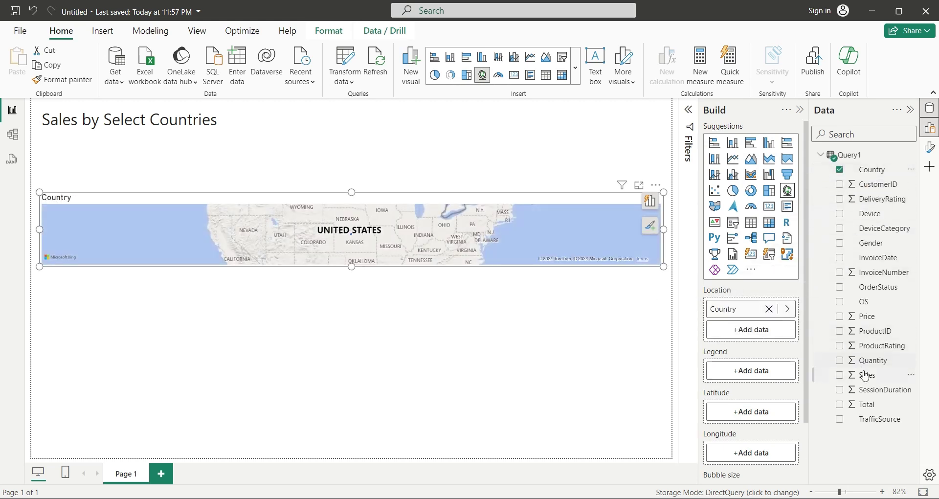
left_click_drag(867, 375, 761, 440)
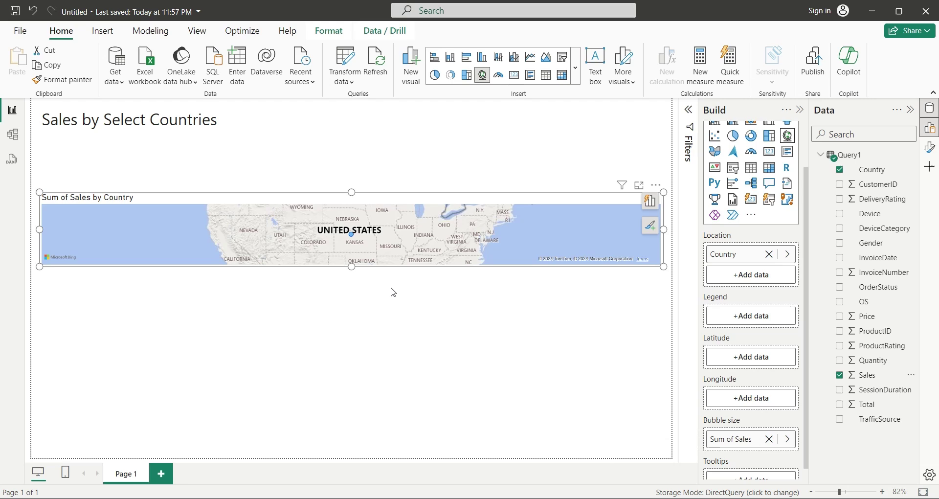
left_click_drag(351, 193, 350, 134)
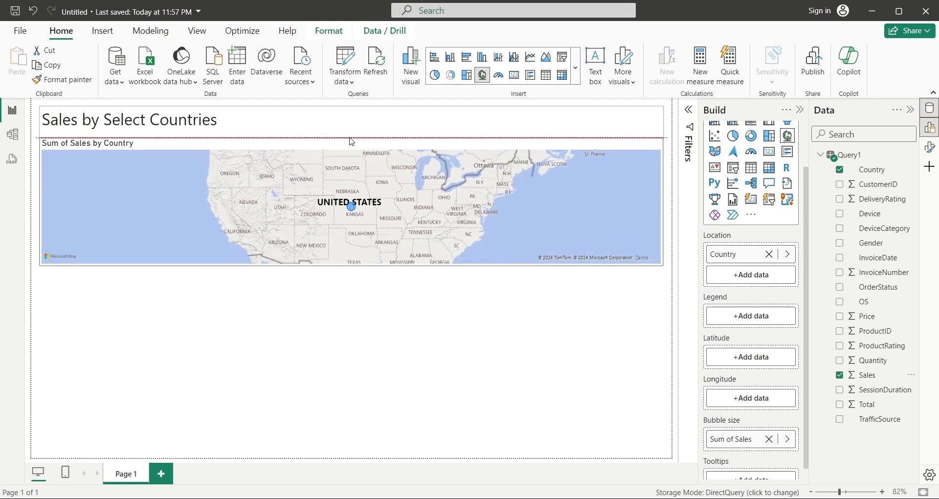
left_click_drag(357, 268, 333, 448)
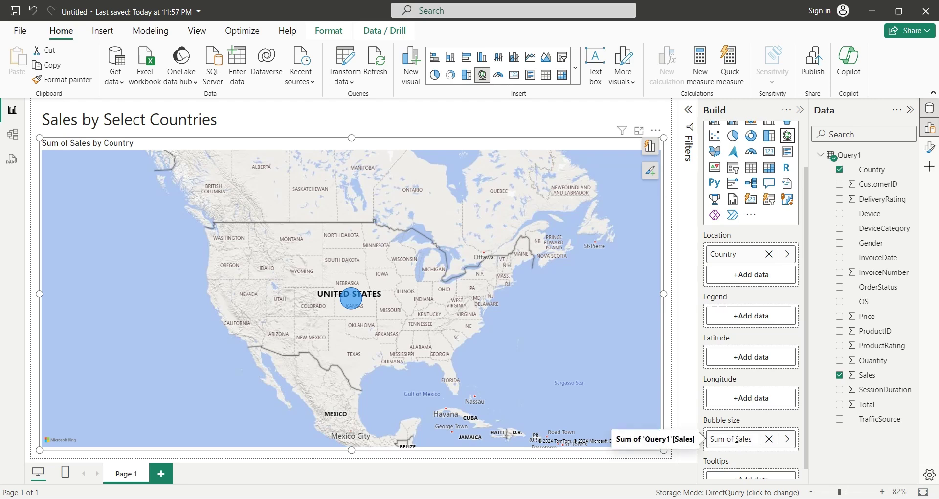
Step: Rename the bubble-size field from 'Sum of Sales' to 'Sales'
left_click_drag(737, 439, 710, 439)
key("BackSpace")
key("Return")
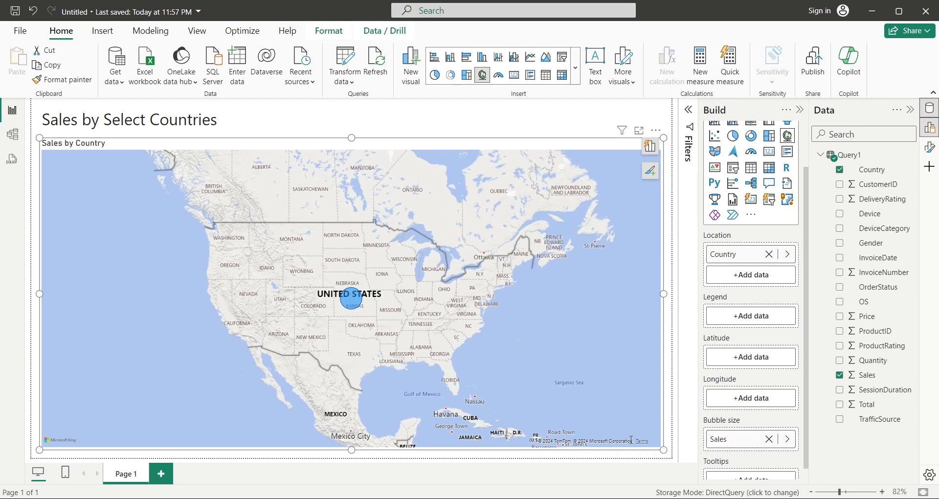
left_click(672, 363)
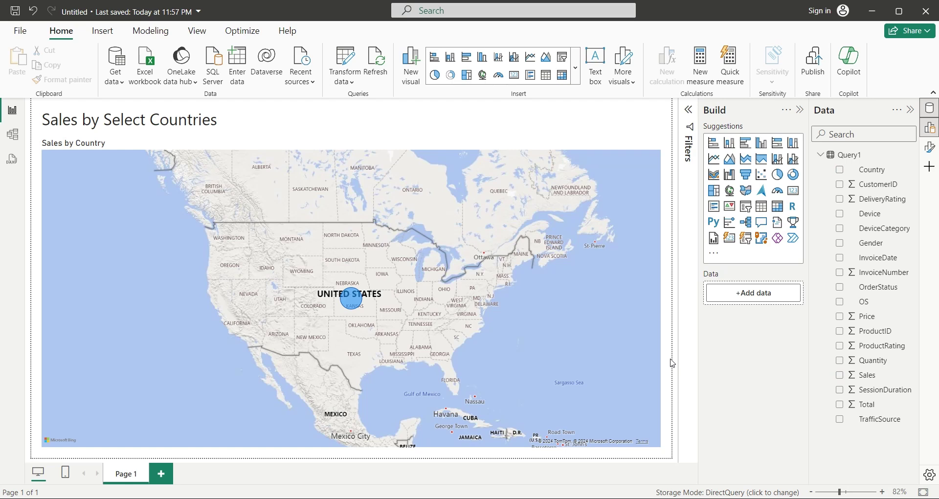
Step: In the Power Query source formula, extend the WHERE clause with or country = 'India'
right_click(848, 158)
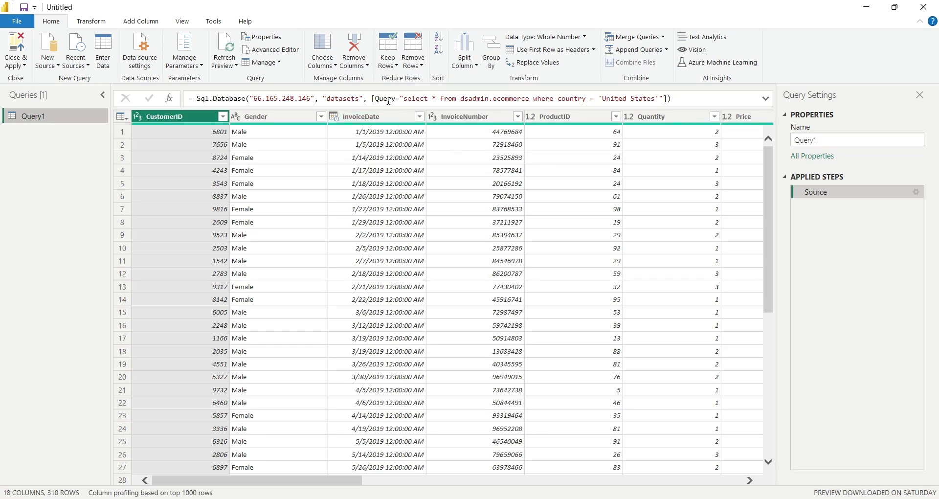
left_click_drag(372, 98, 665, 98)
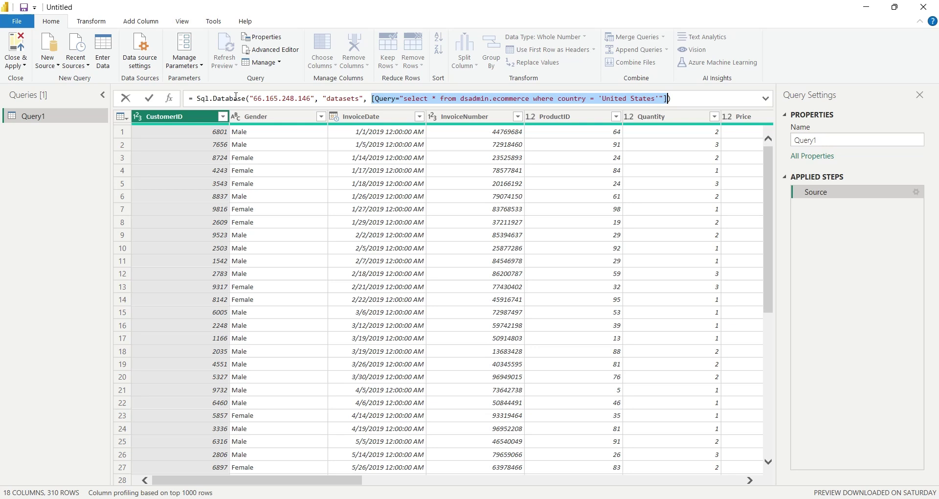
left_click_drag(199, 98, 673, 98)
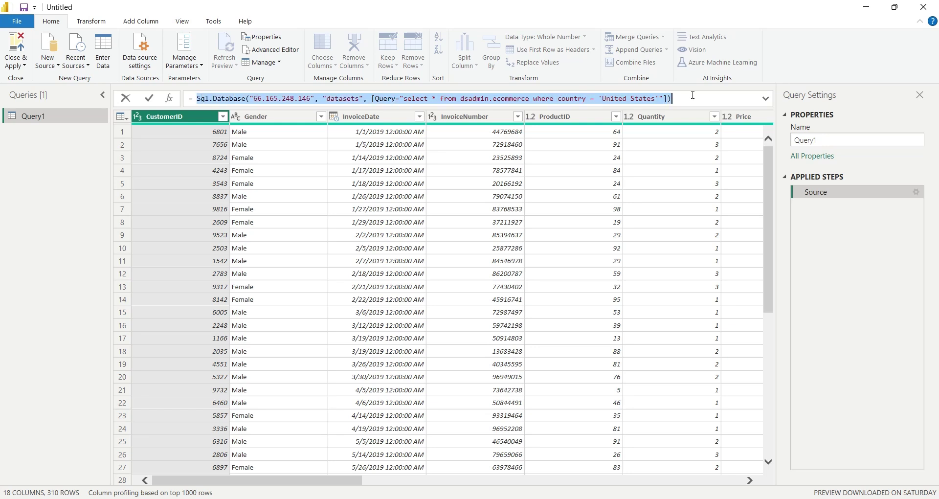
left_click(660, 99)
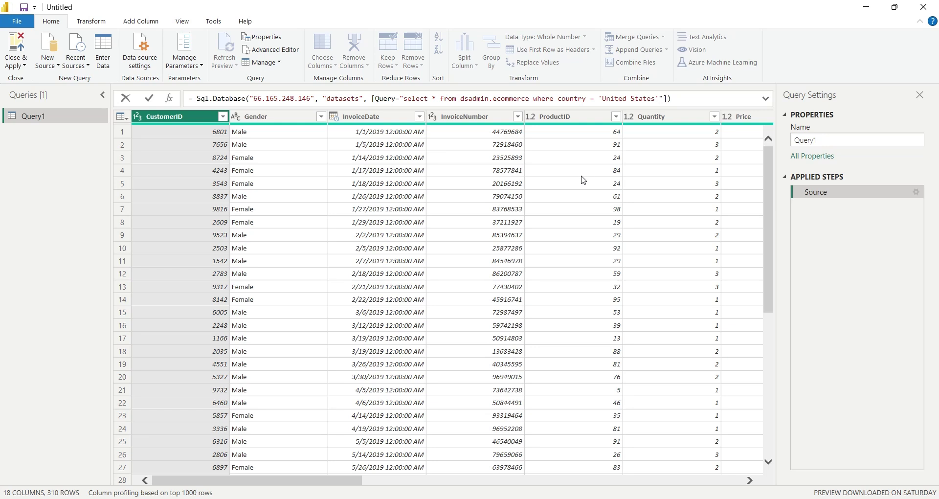
type("or c")
type("ountry = ")
type("'Ind")
type("ia")
type("'")
Step: Commit the edited formula and grant permission to run the native query
left_click(151, 101)
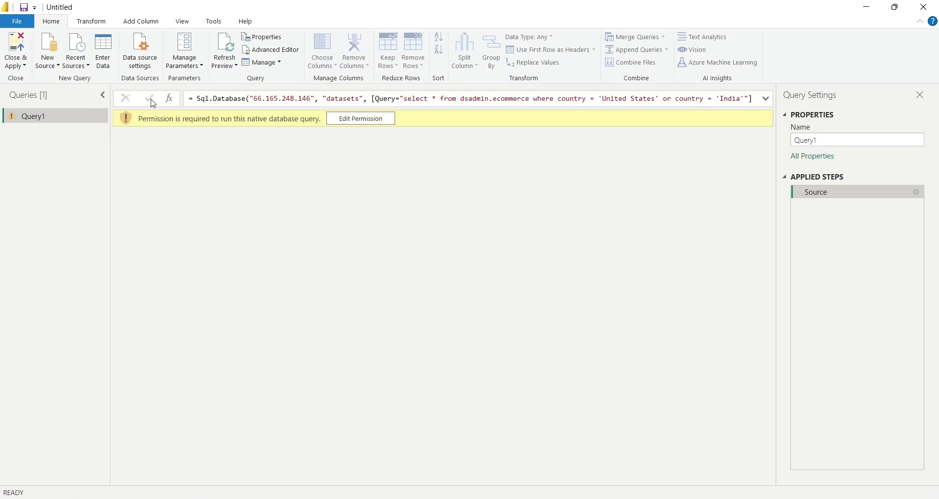
left_click(330, 119)
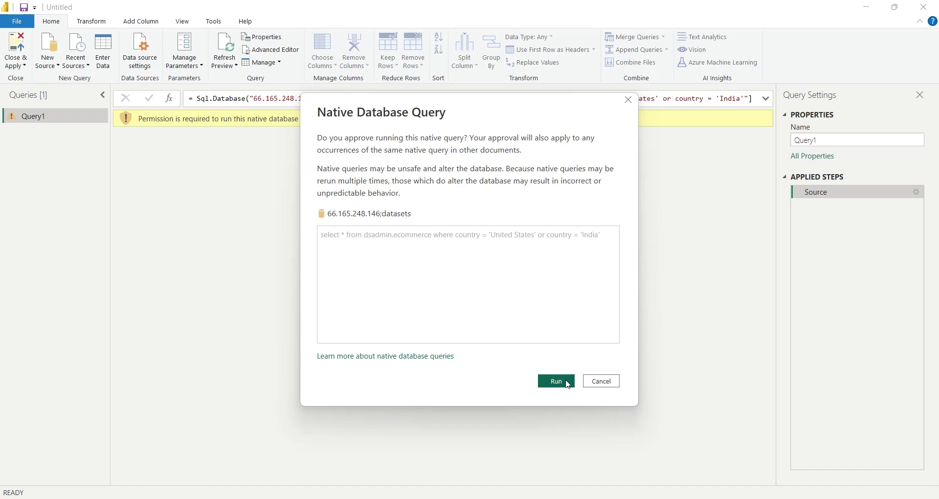
left_click(566, 382)
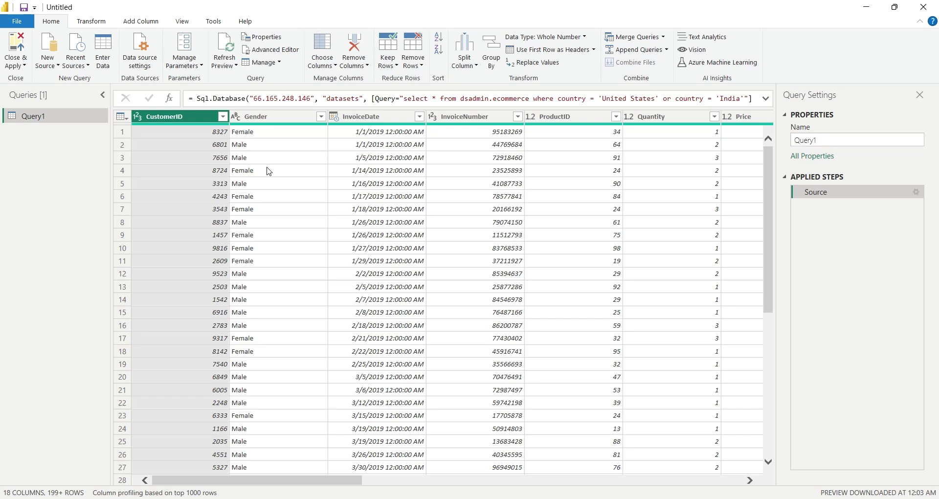
Step: Verify India rows appear in the Country column, then Close & Apply
left_click_drag(358, 484, 600, 496)
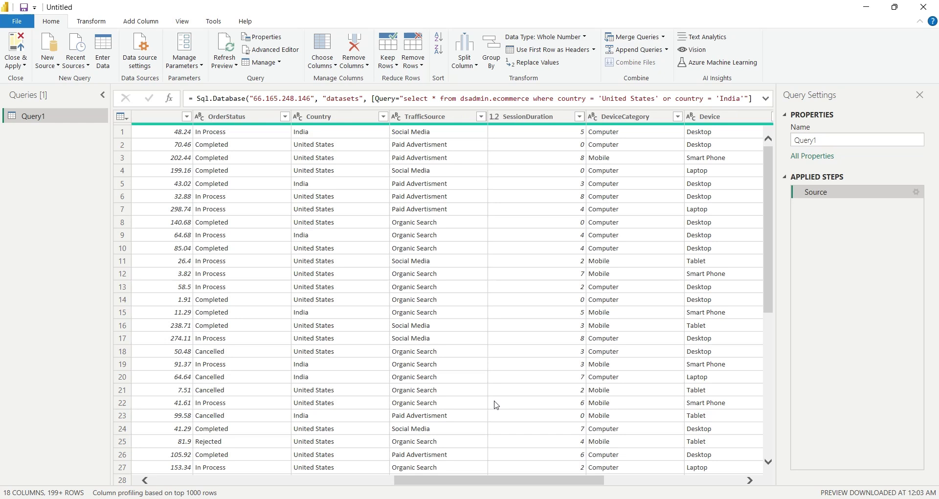
left_click(304, 134)
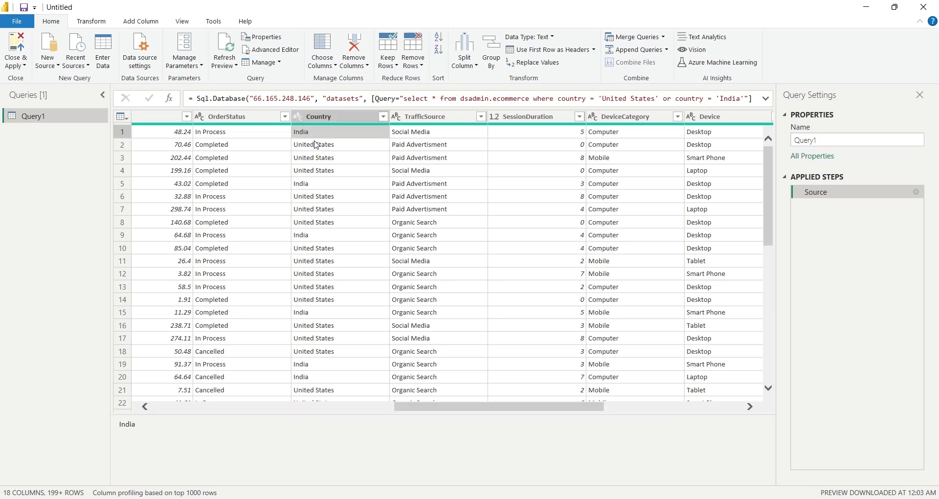
left_click(312, 235)
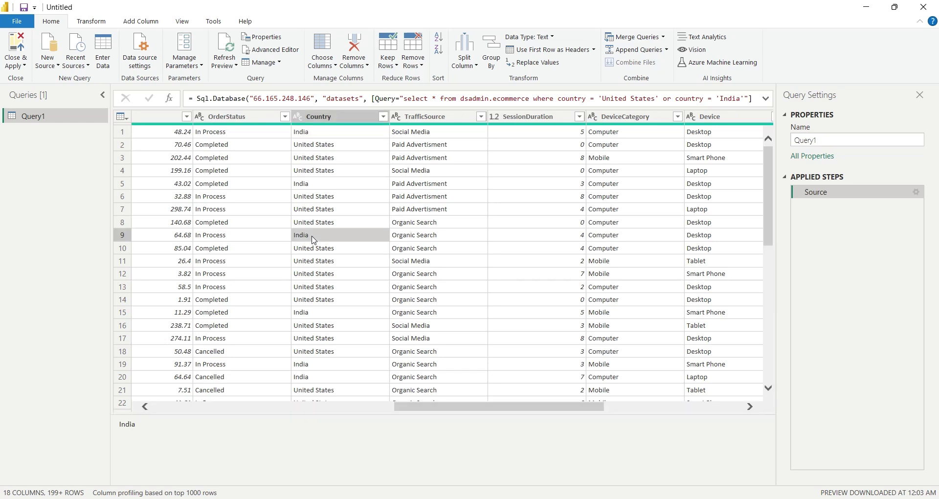
left_click(320, 316)
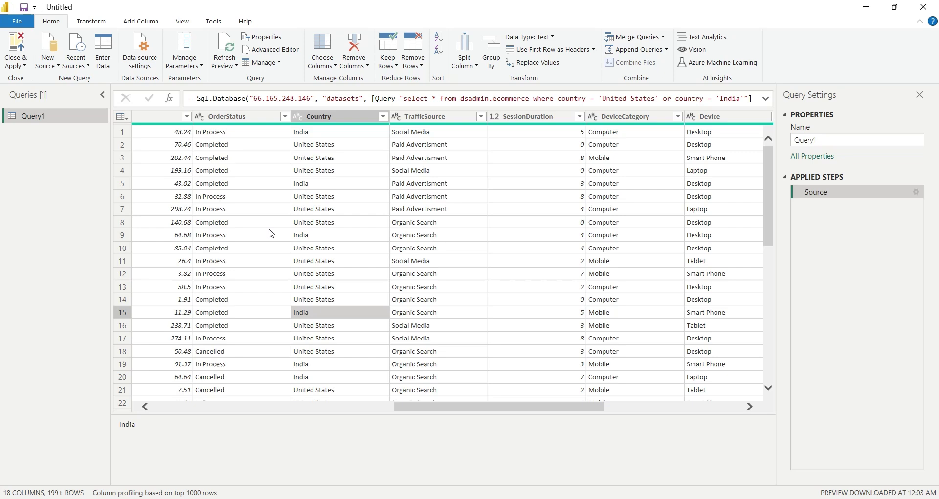
left_click(17, 45)
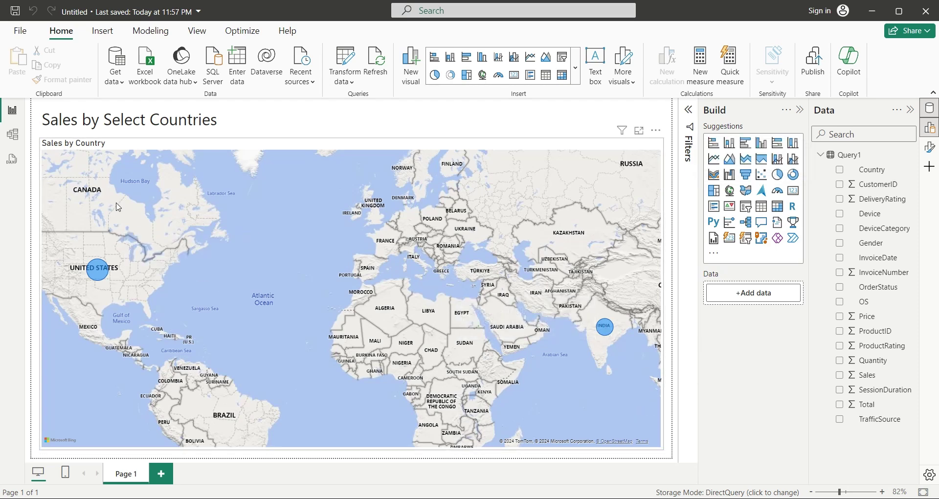
Step: Replace 'by Select Countries' in the report title with '(Male Only)', giving 'Sales (Male Only)'
left_click(145, 124)
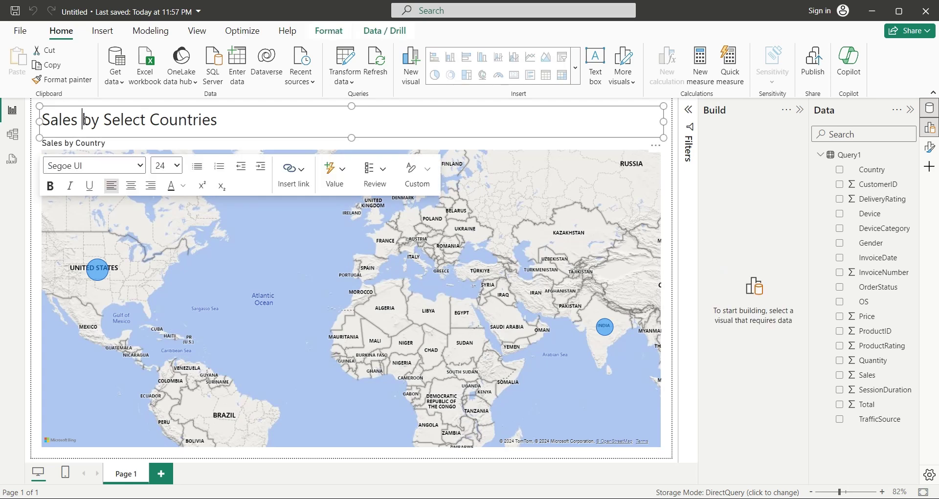
left_click_drag(82, 121, 262, 119)
type("(Mal")
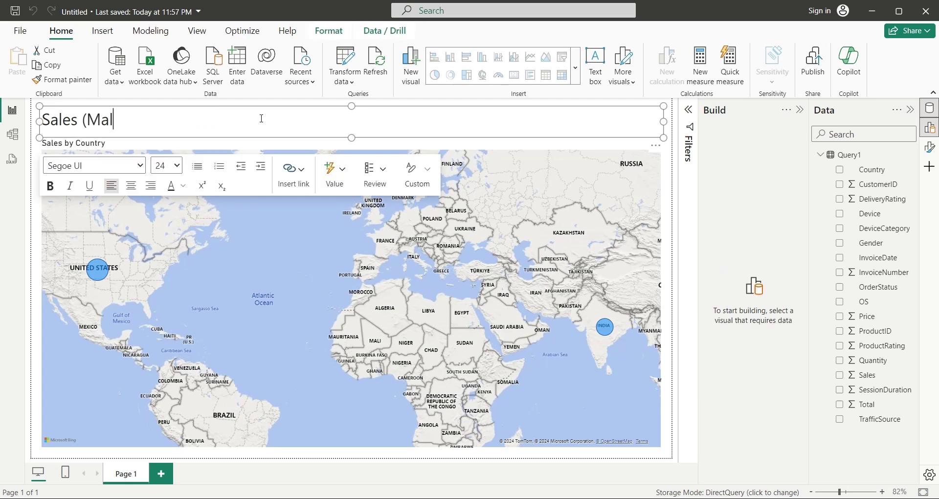
type("e Only)")
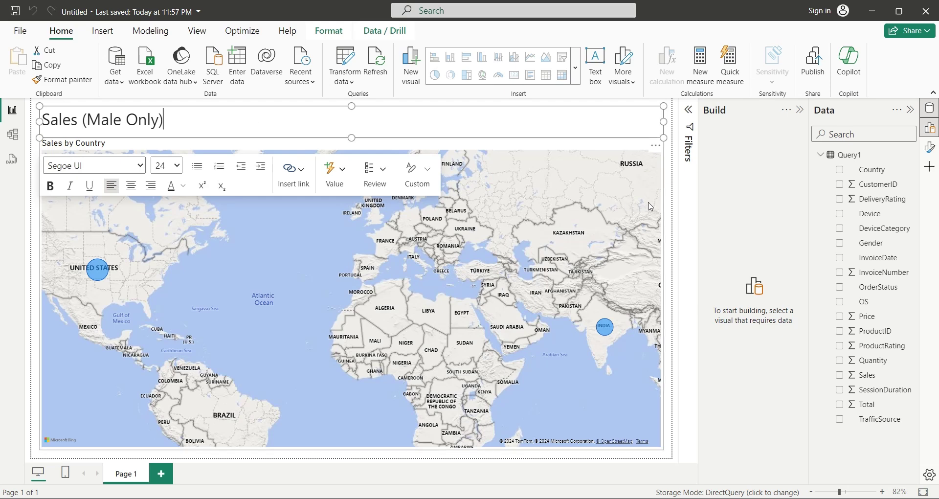
left_click(670, 205)
Step: Replace the country conditions in Query1's SQL filter with Gender = 'Male'
right_click(851, 156)
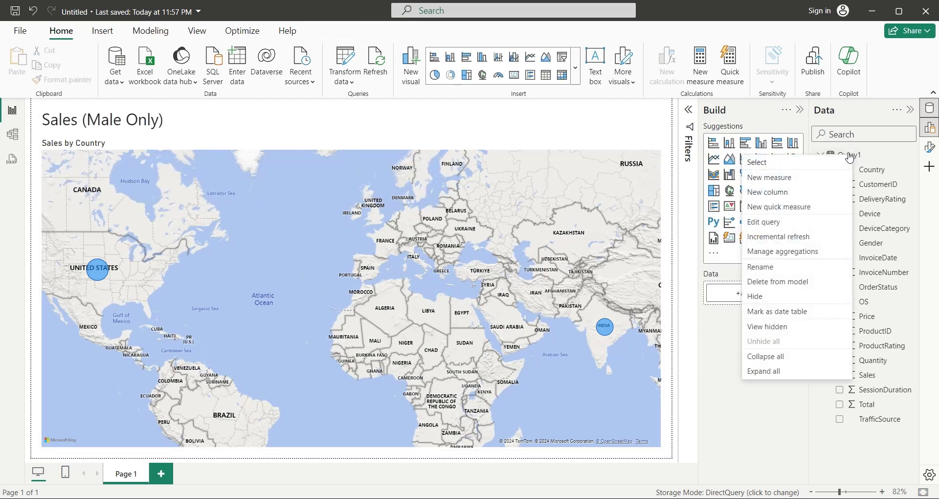
left_click(776, 221)
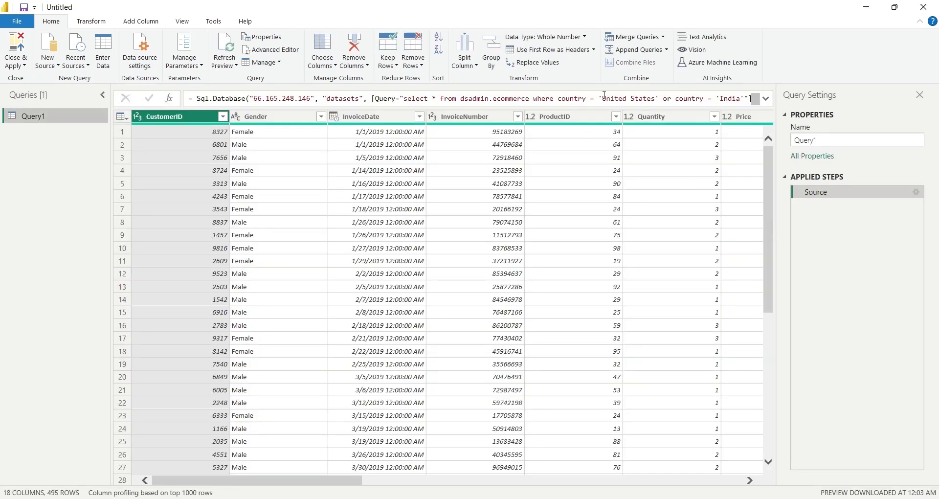
left_click(603, 99)
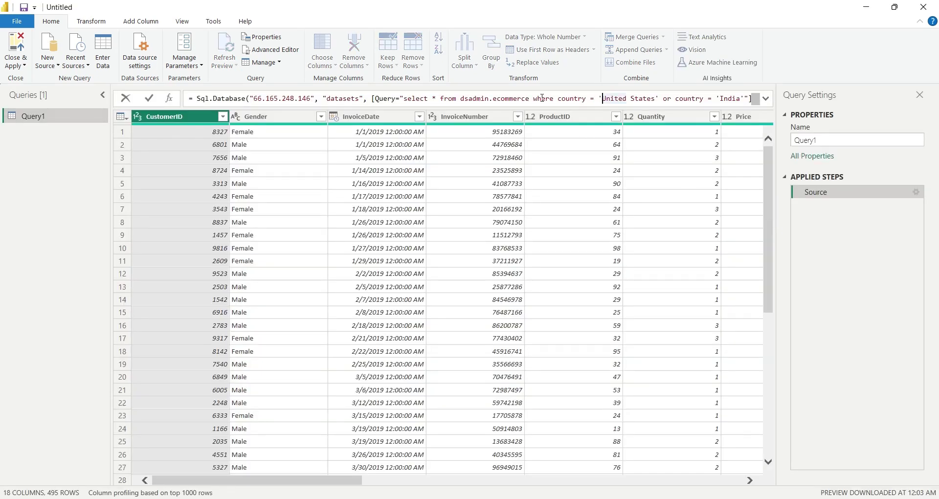
left_click_drag(558, 98, 744, 98)
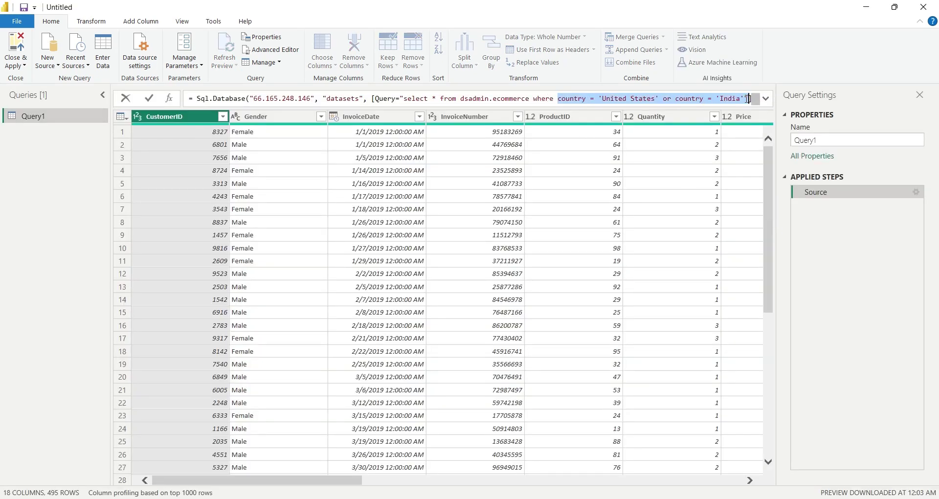
type("Gend")
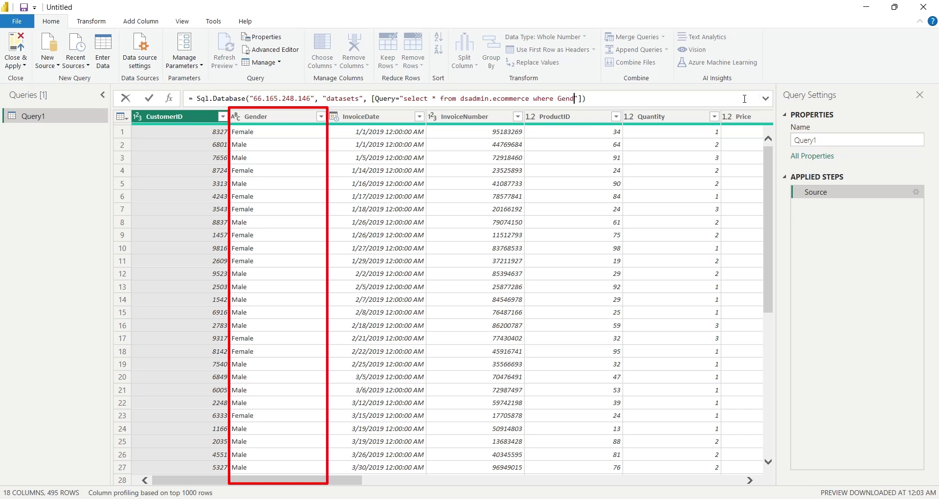
type("er =")
type(" 'Mal")
type("e'")
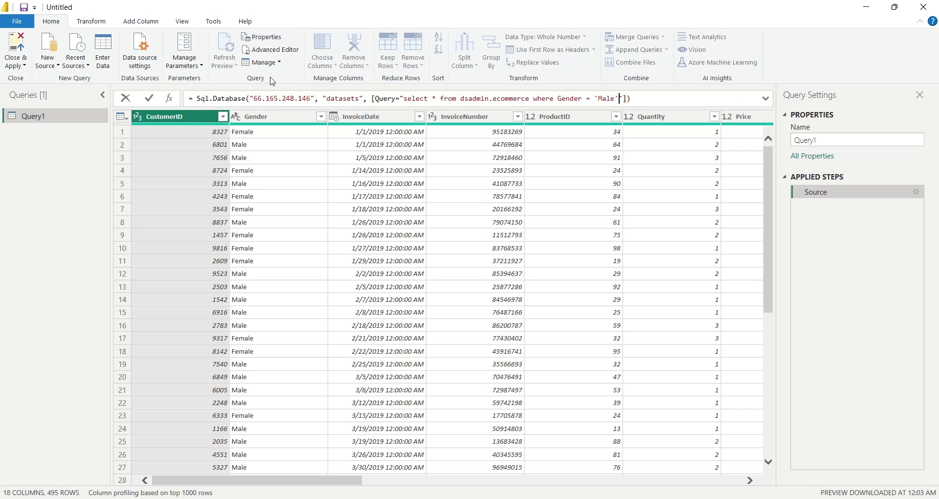
left_click(146, 100)
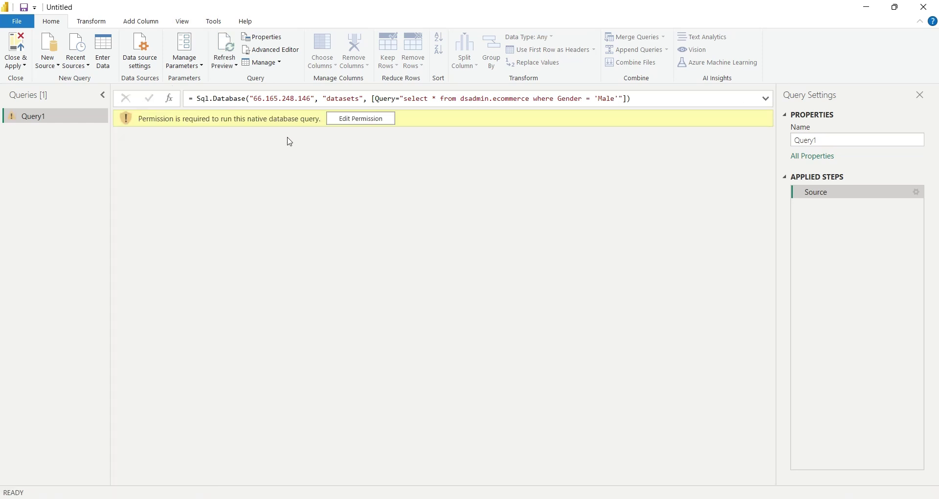
Step: Approve running the native query and review the male-only preview rows
left_click(379, 122)
left_click(551, 380)
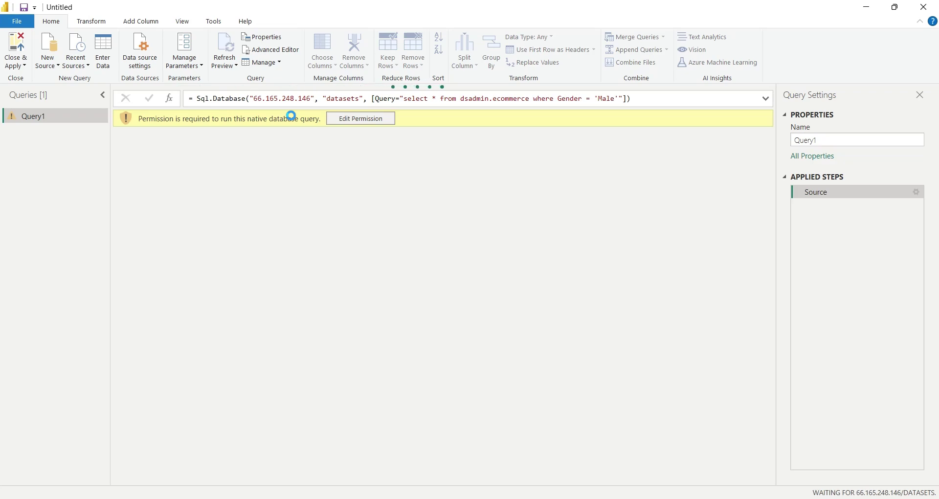
scroll(258, 343, "down", 13)
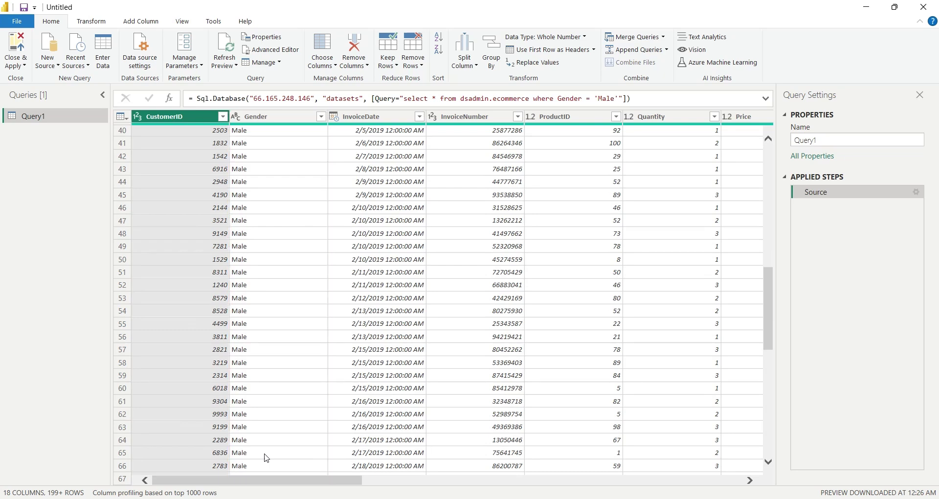
Step: Close & Apply to load the male-only Query1 into the report
left_click(16, 44)
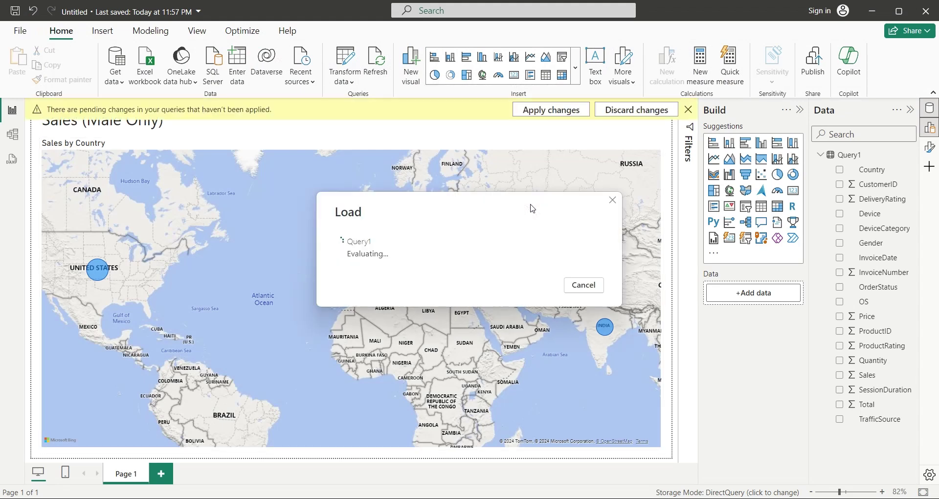